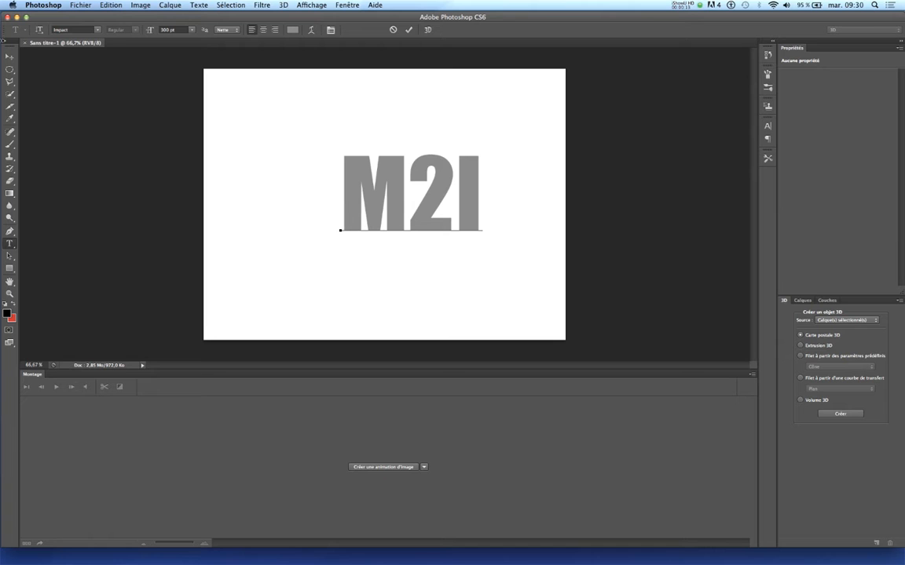
Reposition the M2I text near the canvas centre and convert it to a 3D extrusion
left_click_drag(399, 212, 369, 221)
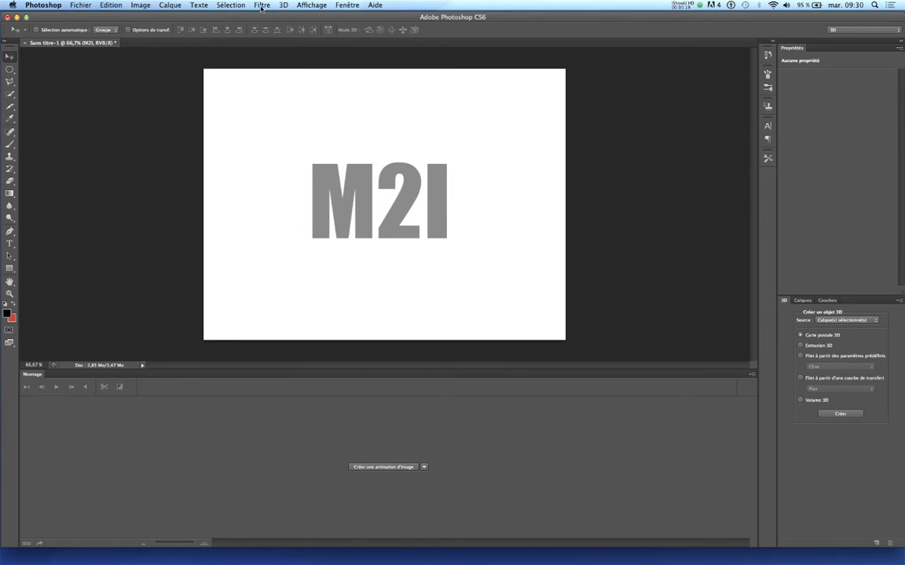
left_click(206, 6)
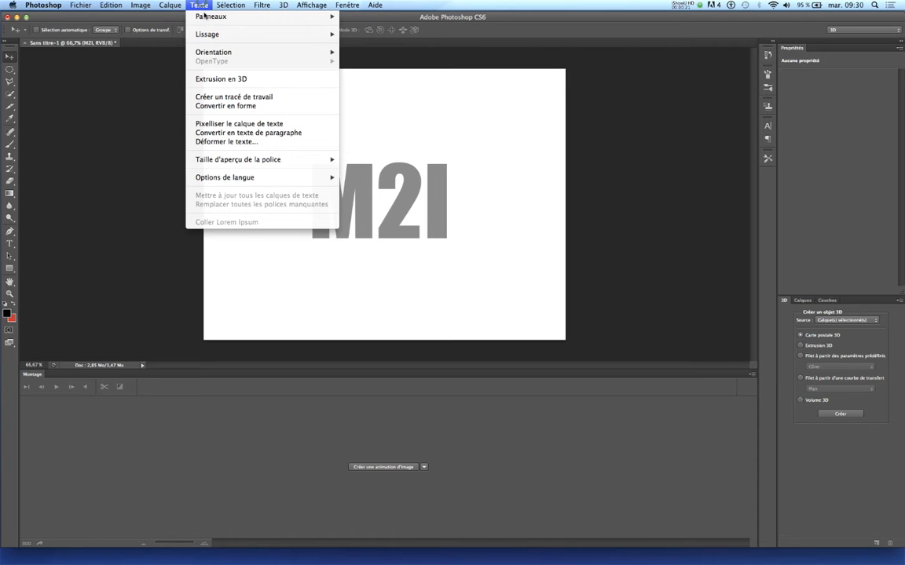
left_click(190, 78)
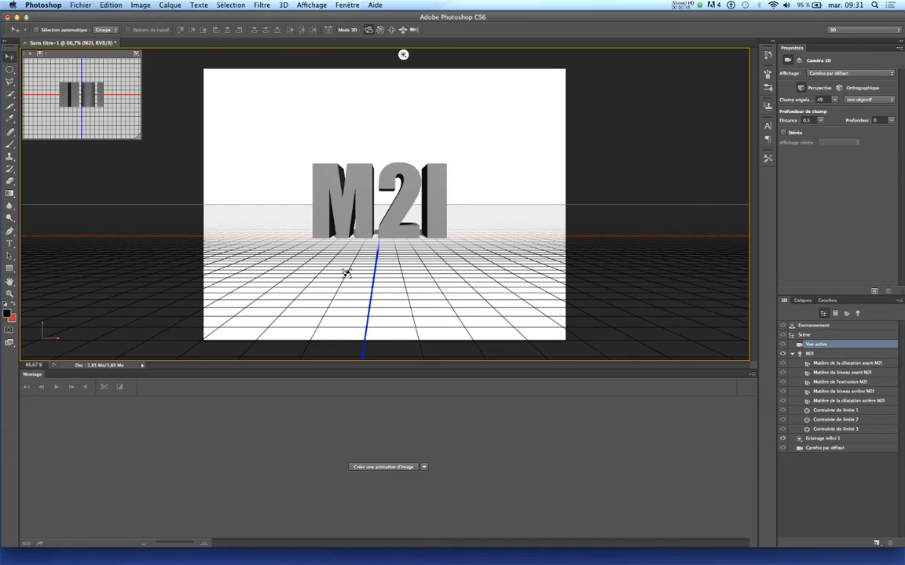
Orbit the camera to a raised three-quarter view and move the M2I mesh slightly along its axes
left_click_drag(345, 273, 379, 281)
left_click(374, 169)
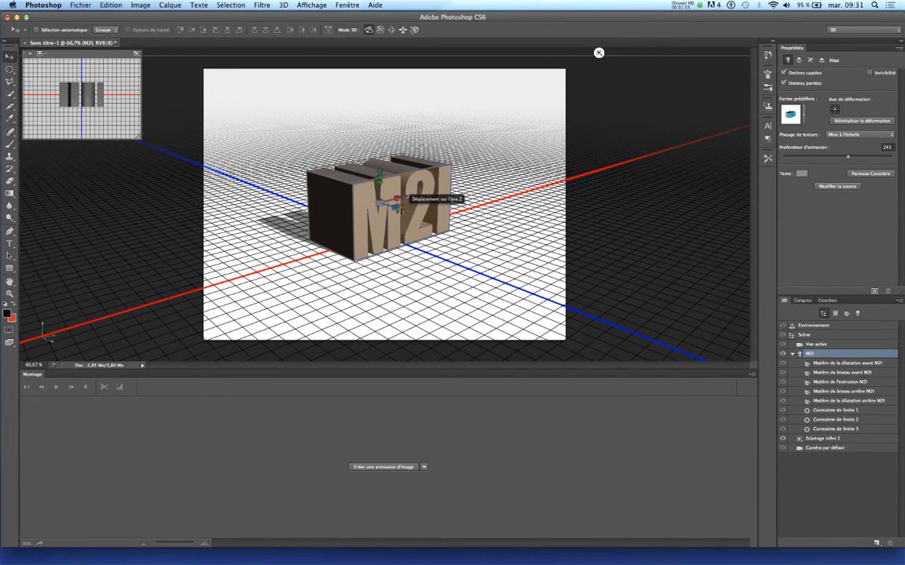
mouse_move(398, 210)
left_mouse_down()
mouse_move(358, 200)
mouse_move(464, 308)
mouse_move(347, 216)
mouse_move(398, 214)
left_mouse_up()
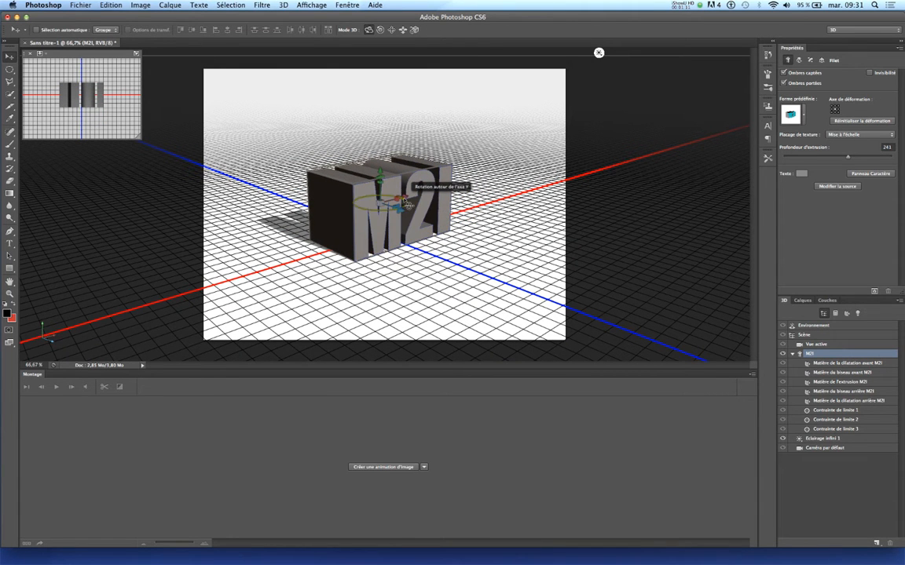
mouse_move(406, 197)
left_mouse_down()
mouse_move(452, 198)
mouse_move(375, 198)
mouse_move(431, 199)
mouse_move(391, 198)
left_mouse_up()
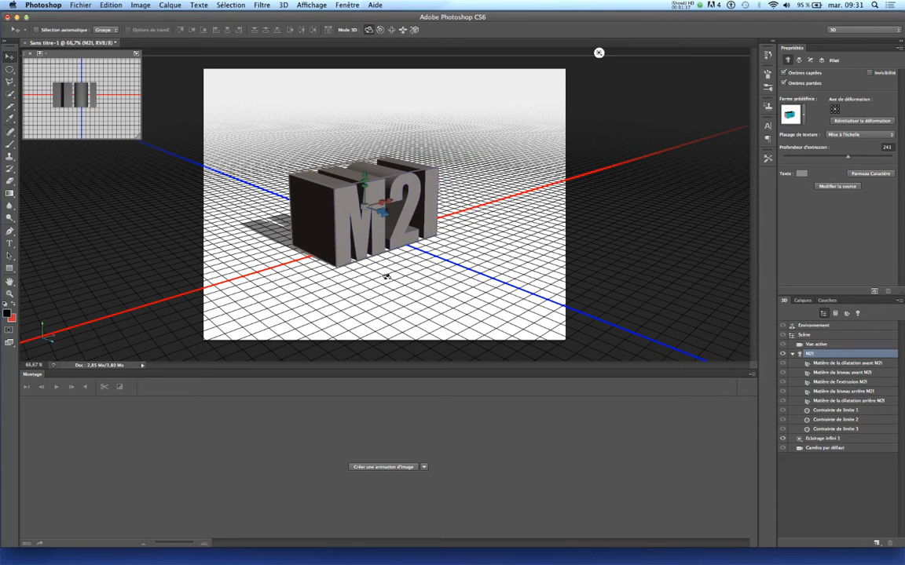
mouse_move(399, 291)
left_mouse_down()
mouse_move(456, 299)
mouse_move(398, 296)
left_mouse_up()
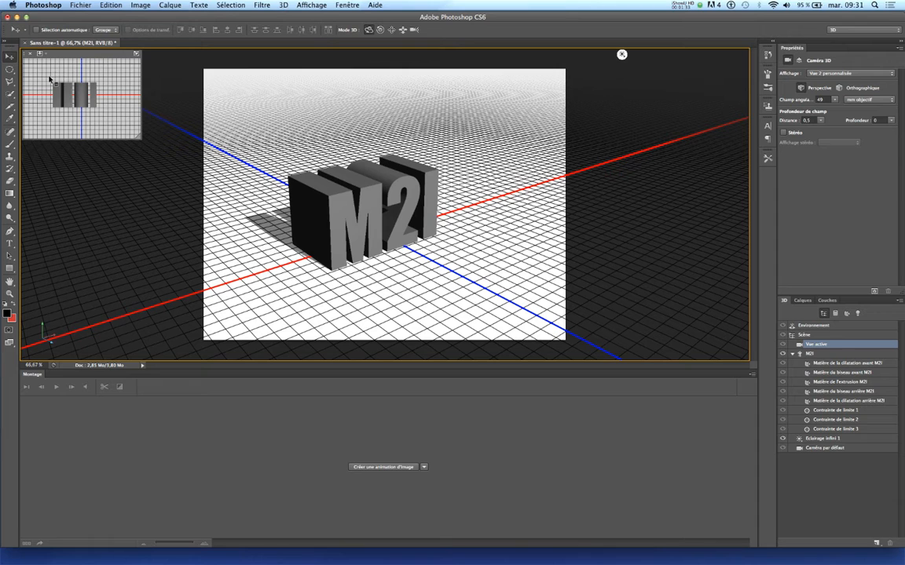
Cycle the secondary 3D view through the Gauche and Droite cameras and return it to Haut
left_click(40, 53)
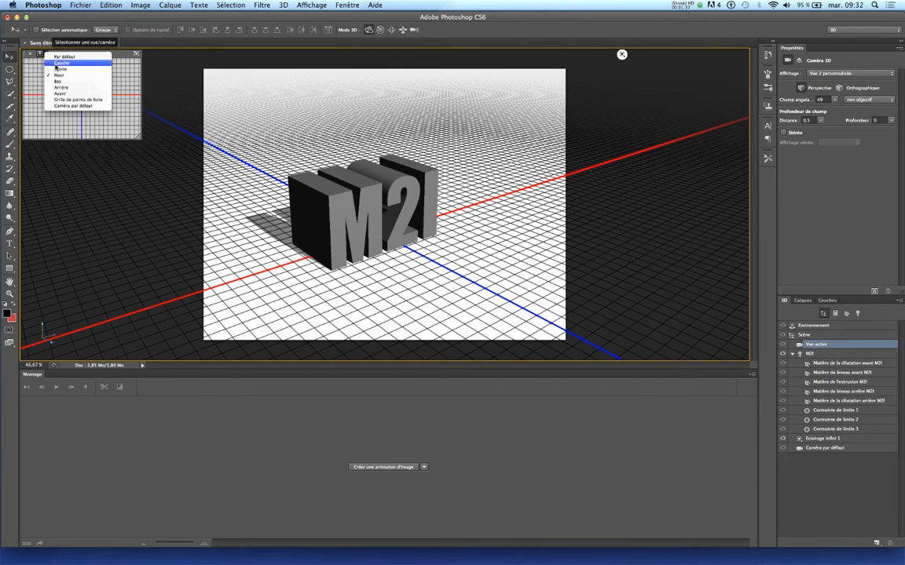
left_click(67, 67)
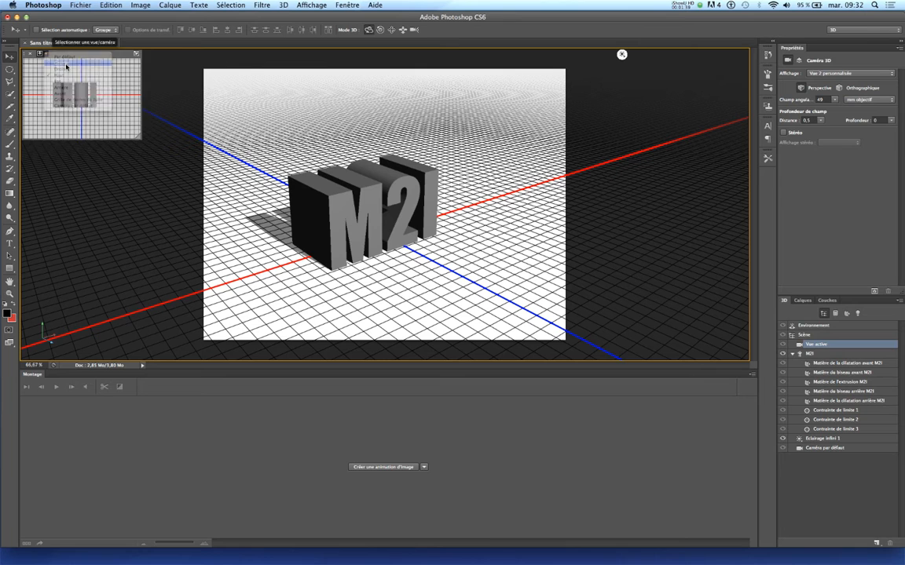
left_click(40, 54)
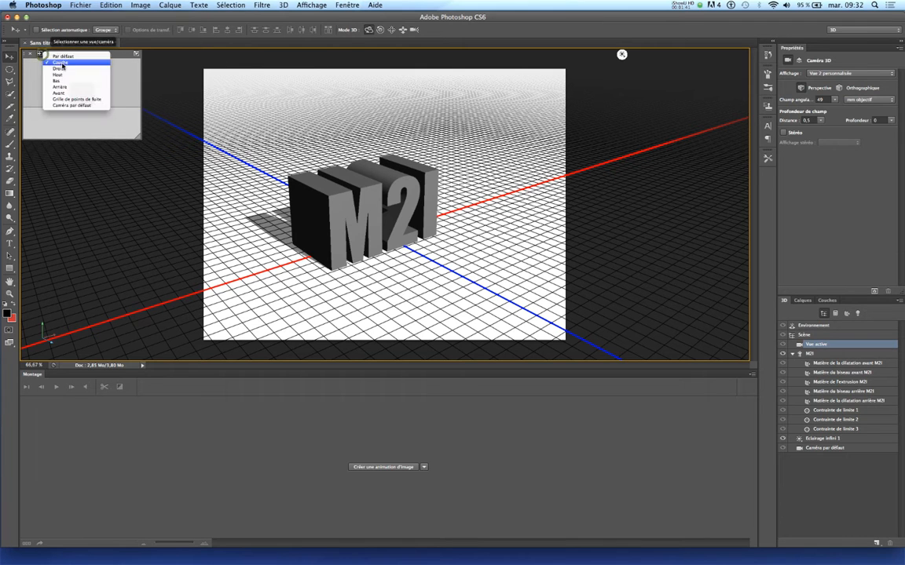
left_click(59, 68)
left_click(43, 55)
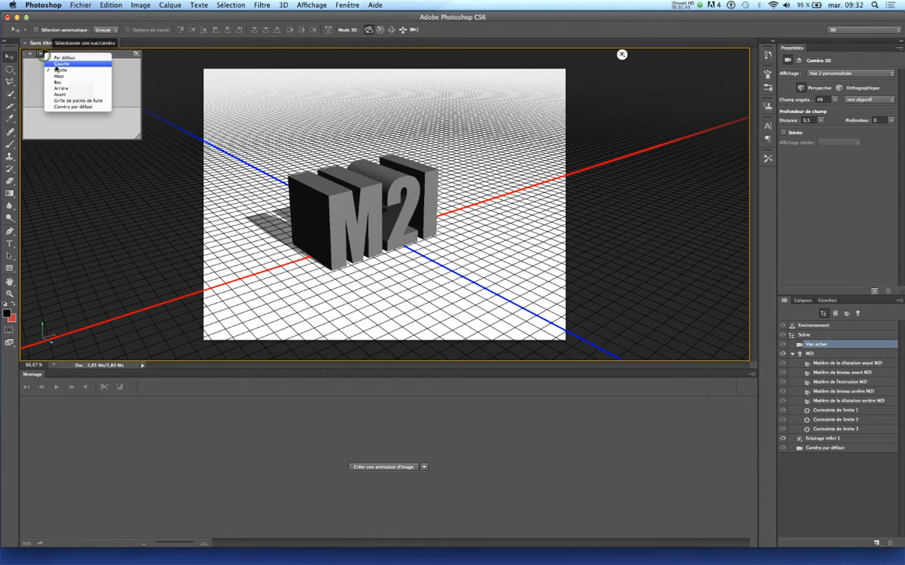
left_click(62, 75)
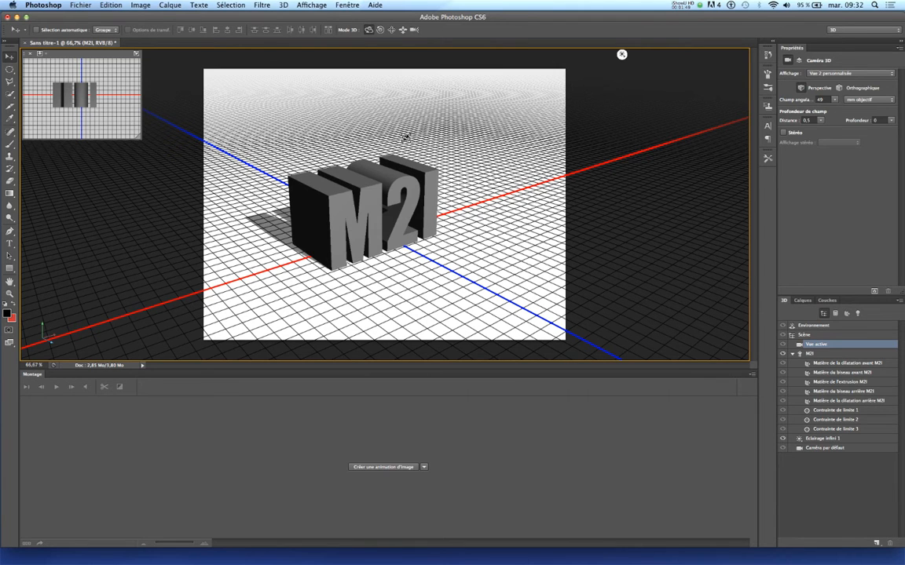
Swap the main and secondary views, set the secondary view to Droite, and swap them again
left_click(137, 55)
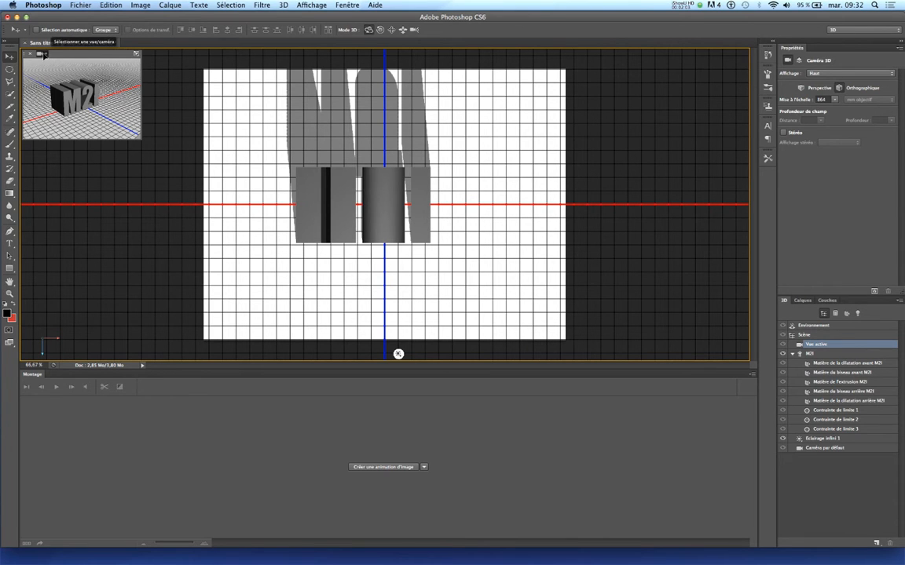
left_click(40, 53)
left_click(71, 67)
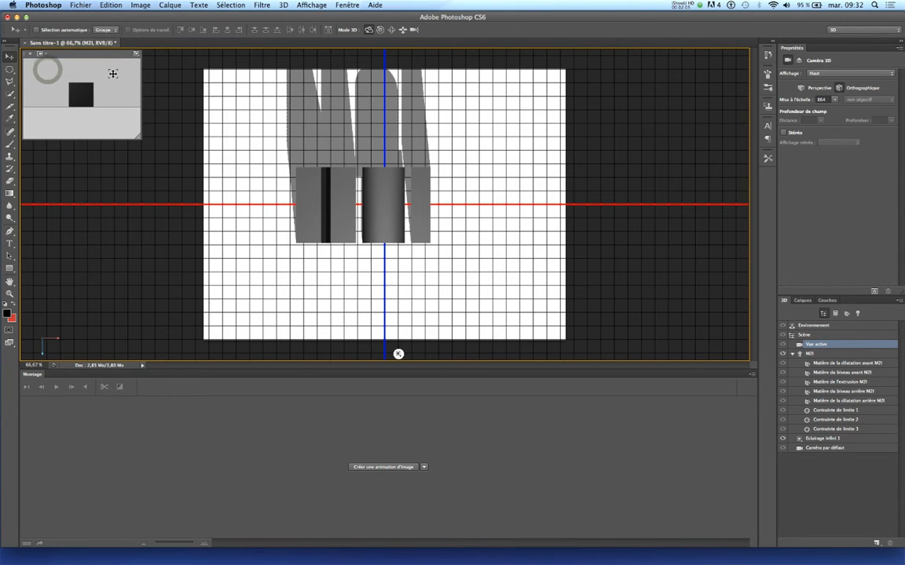
left_click(136, 54)
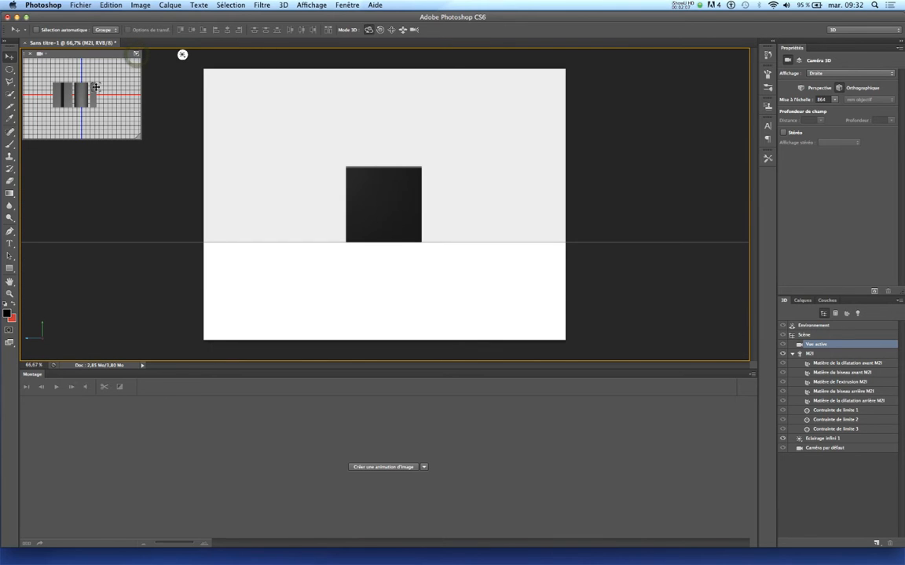
Set the secondary view to Par défaut, swap it into the main view, and orbit to a three-quarter angle
left_click(40, 53)
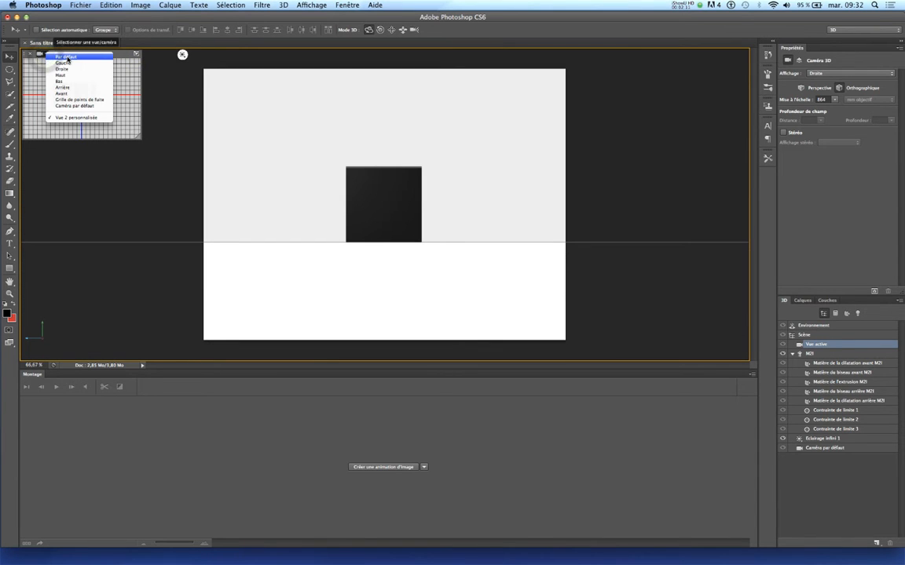
left_click(67, 58)
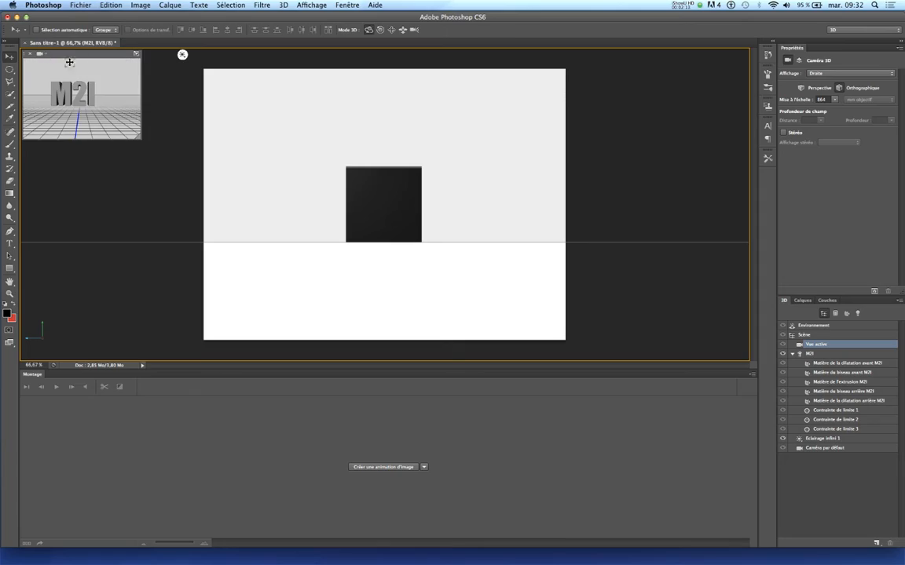
left_click(136, 55)
left_click_drag(310, 253, 365, 278)
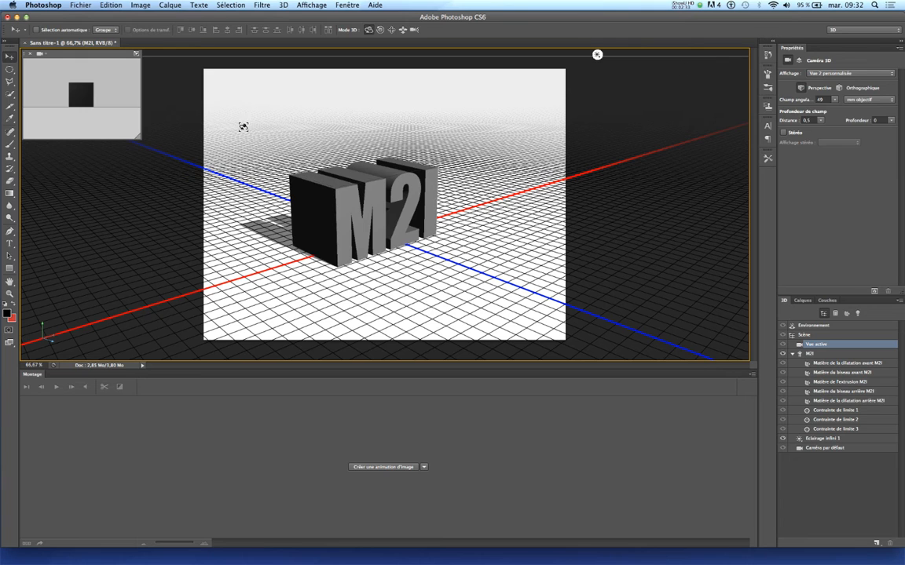
Select the infinite light and lower its direction so M2I casts a longer shadow, then deselect it
left_click(598, 53)
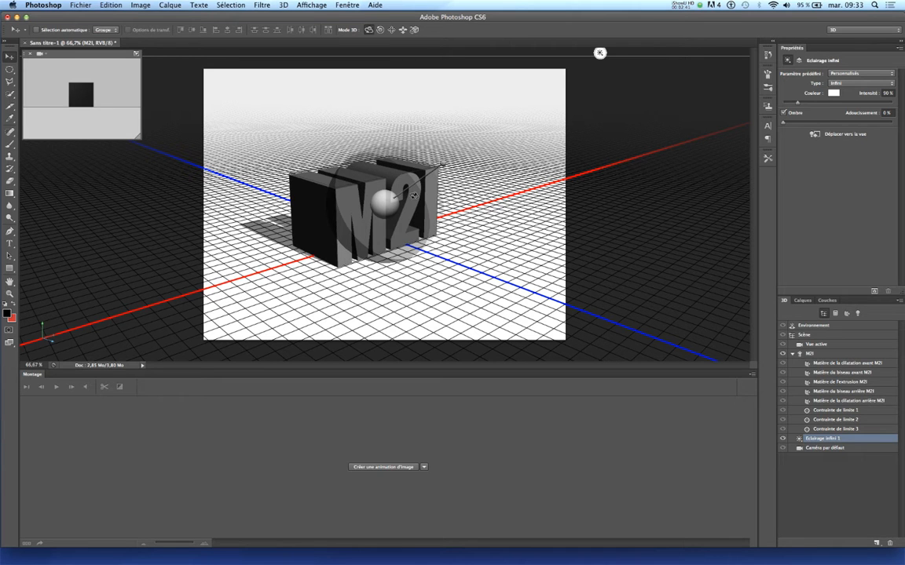
mouse_move(443, 165)
left_mouse_down()
mouse_move(412, 157)
mouse_move(397, 179)
mouse_move(363, 183)
mouse_move(347, 171)
mouse_move(480, 171)
mouse_move(455, 164)
mouse_move(393, 200)
mouse_move(405, 224)
mouse_move(449, 214)
mouse_move(459, 186)
mouse_move(420, 185)
mouse_move(448, 196)
mouse_move(455, 176)
left_mouse_up()
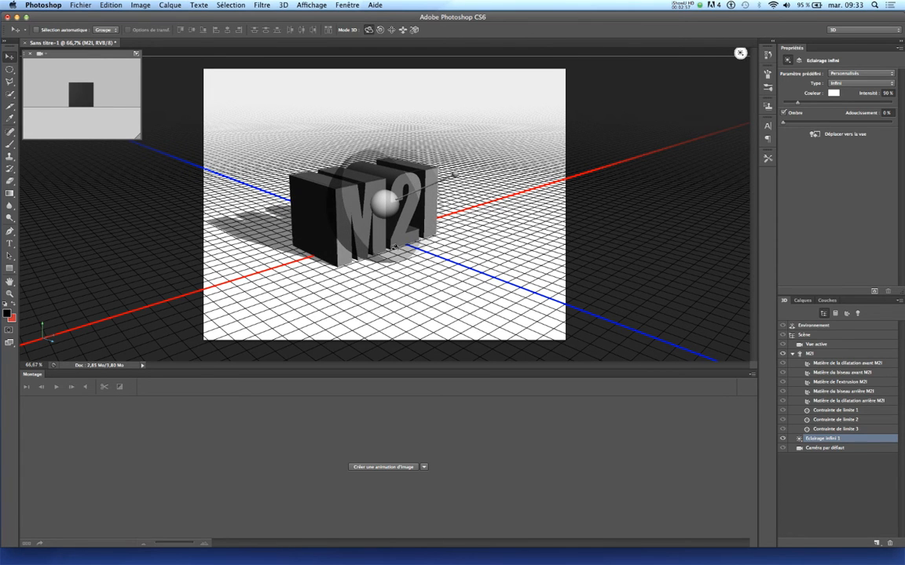
left_click(422, 279)
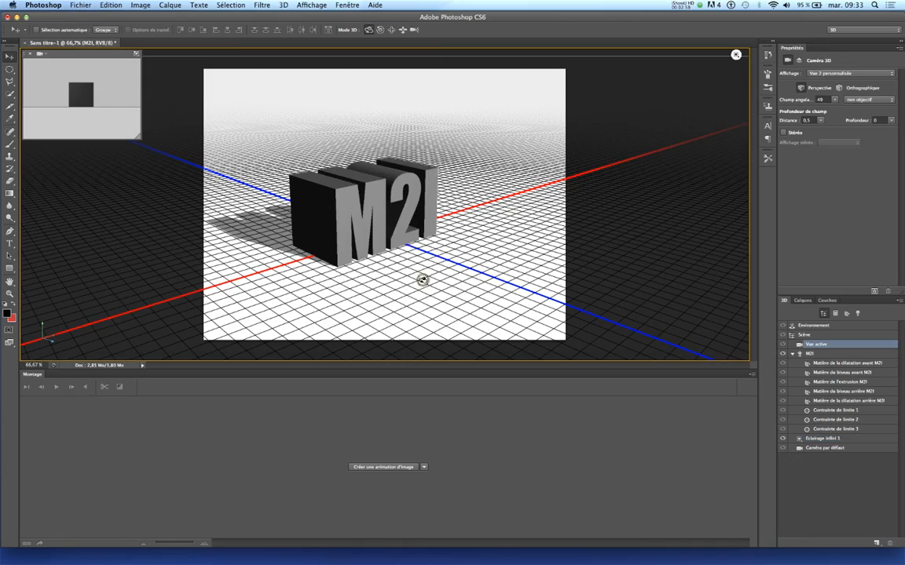
Orbit the camera slightly higher and rotate the M2I mesh a little with its 3D axis widget
left_click_drag(422, 280, 450, 288)
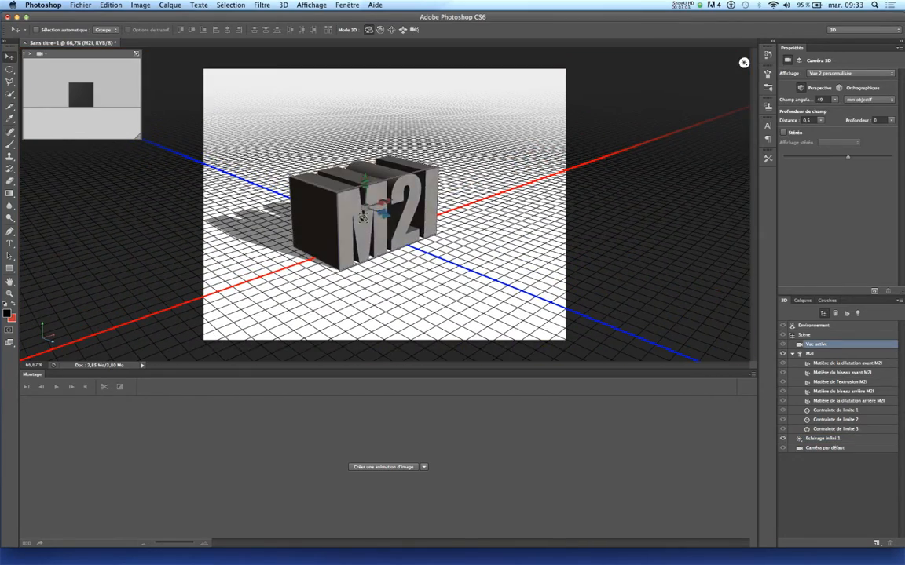
left_click(362, 218)
left_click_drag(364, 183, 356, 182)
Select the infinite light again and raise its direction to shorten the shadow behind M2I
left_click(743, 63)
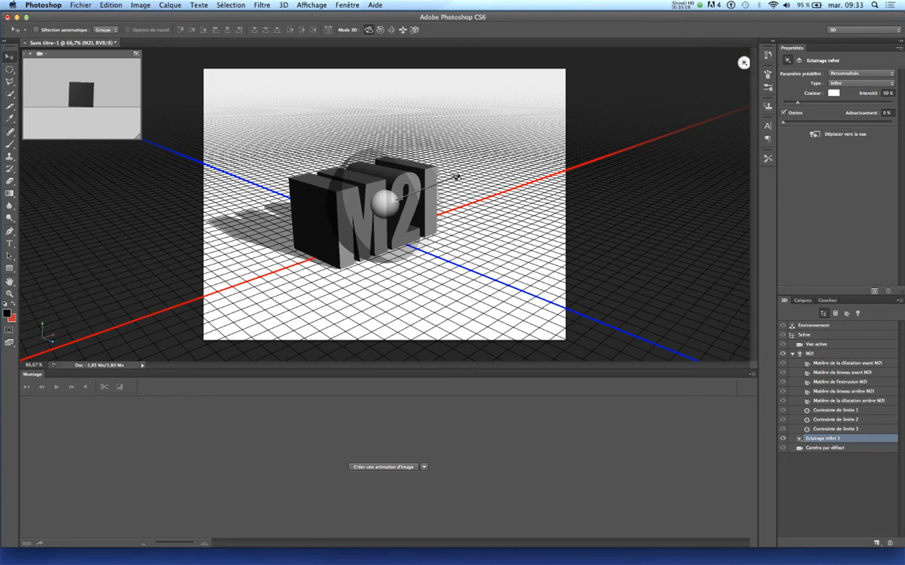
left_click_drag(742, 63, 570, 52)
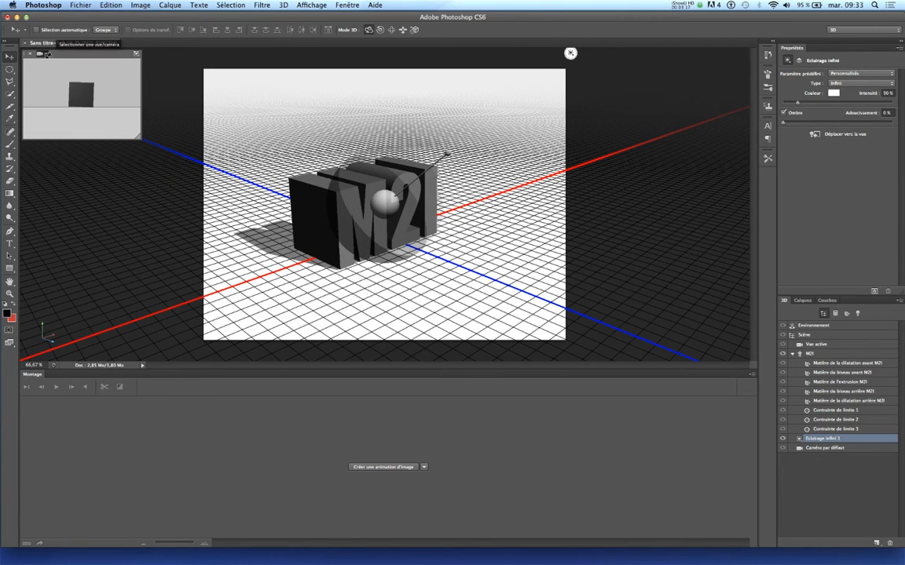
left_click(40, 53)
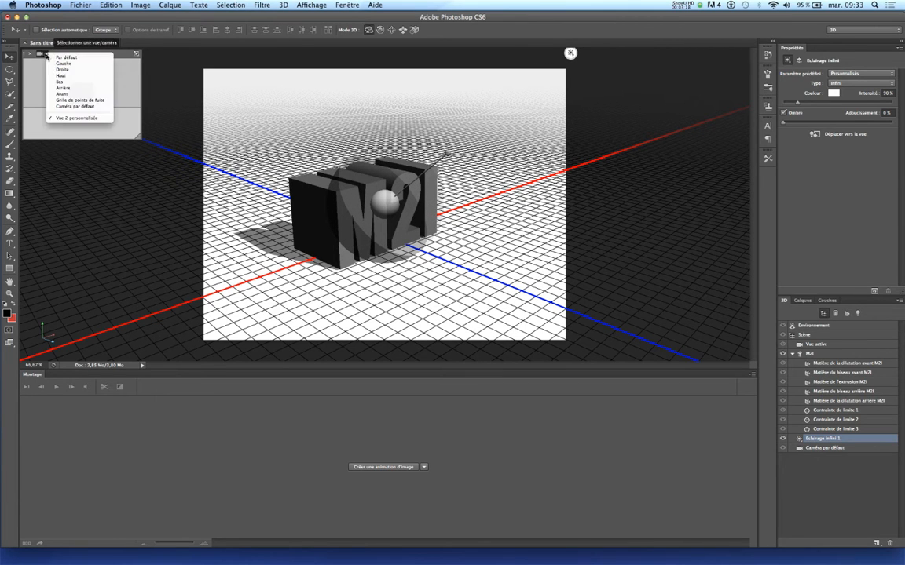
left_click(69, 101)
left_click(516, 199)
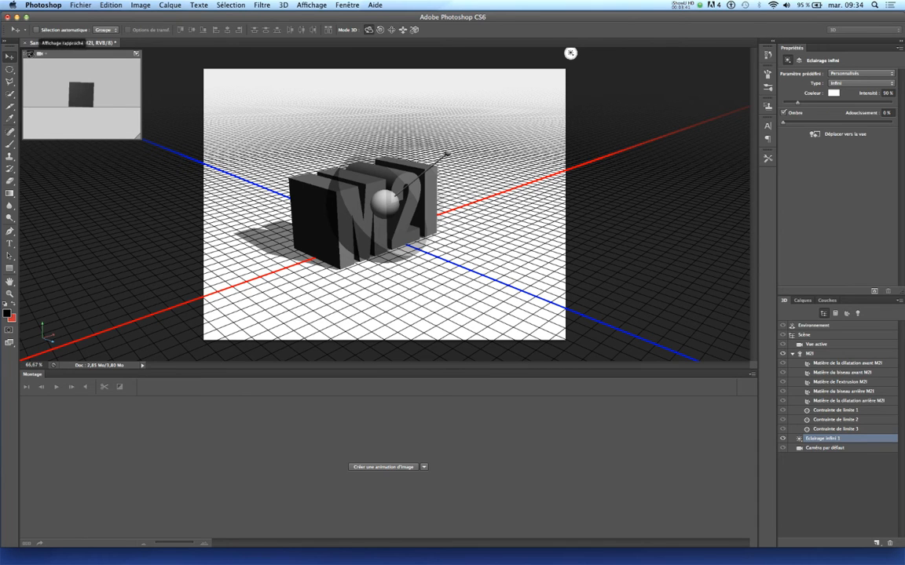
Close the secondary 3D view and display it again with the Vue secondaire 3D option
left_click(30, 54)
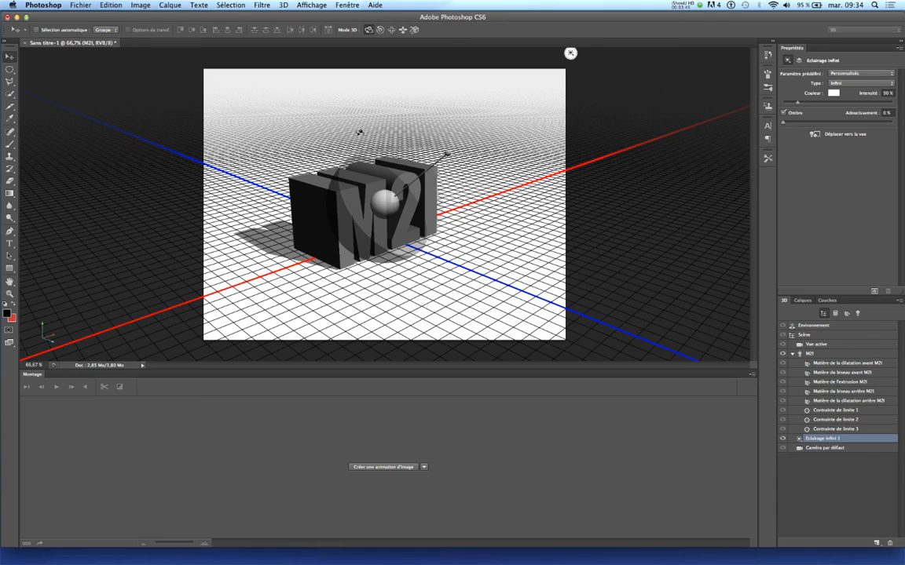
left_click(312, 6)
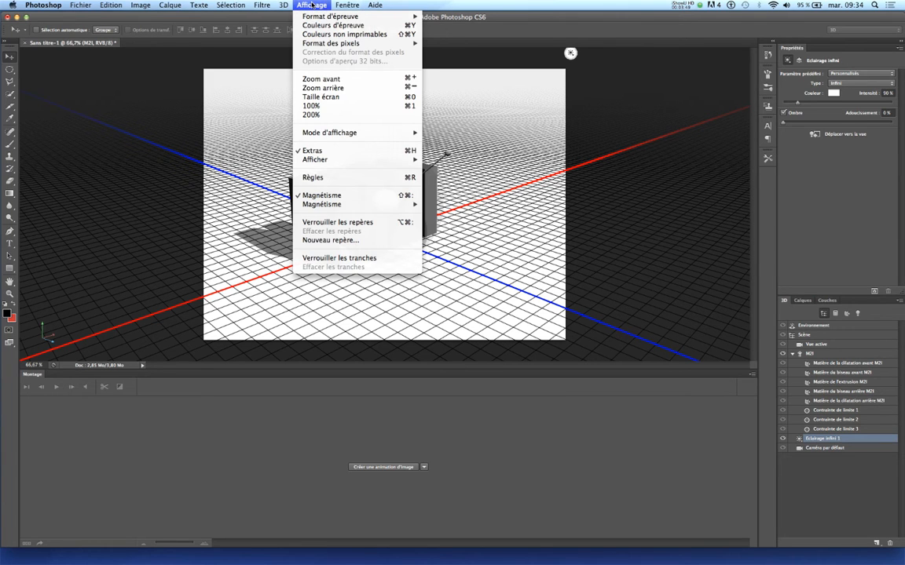
mouse_move(319, 161)
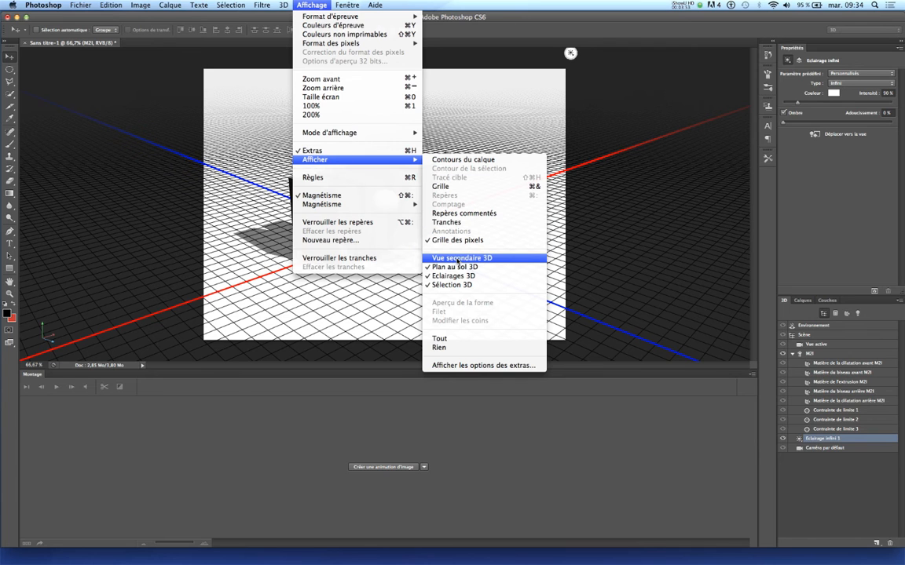
left_click(487, 260)
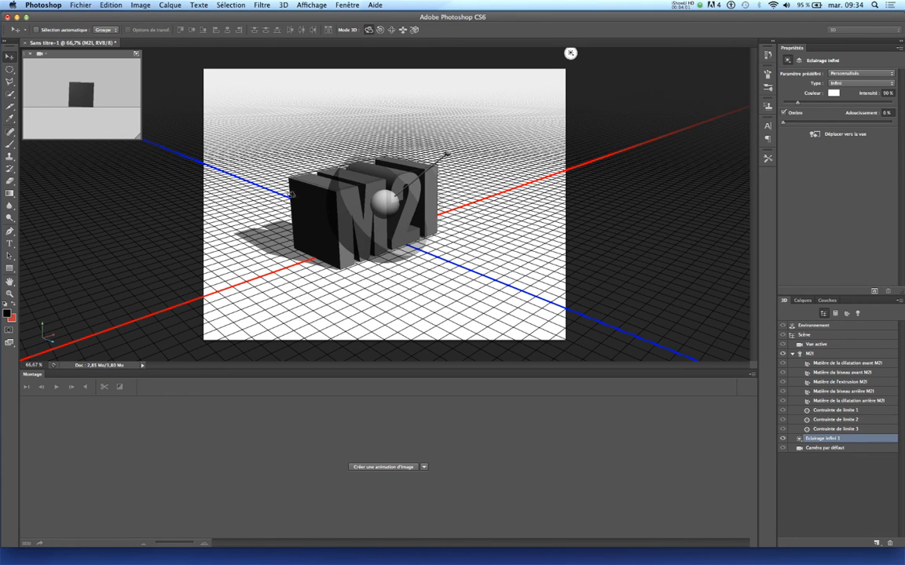
Hide the 3D ground plane (Plan au sol 3D) and rotate the infinite light to shift the M2I shadow
left_click(312, 5)
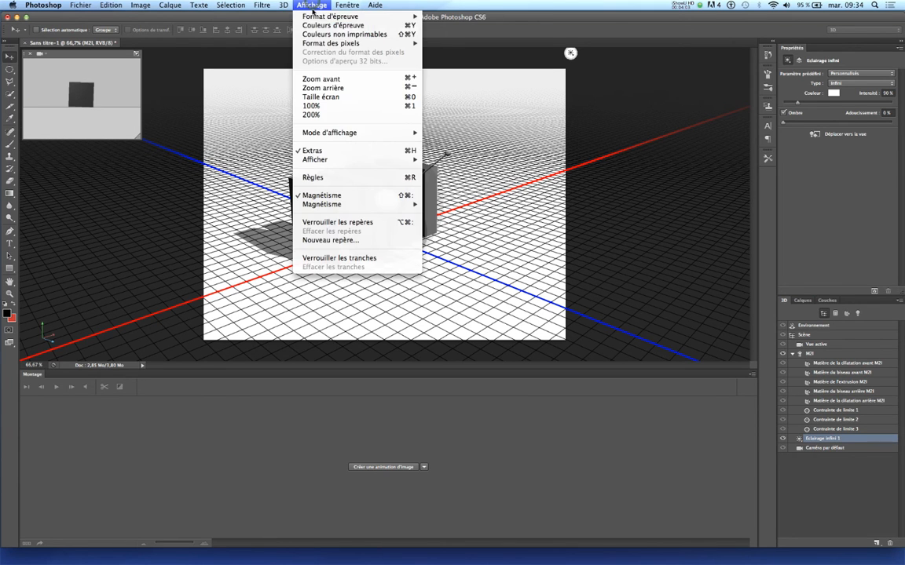
mouse_move(320, 160)
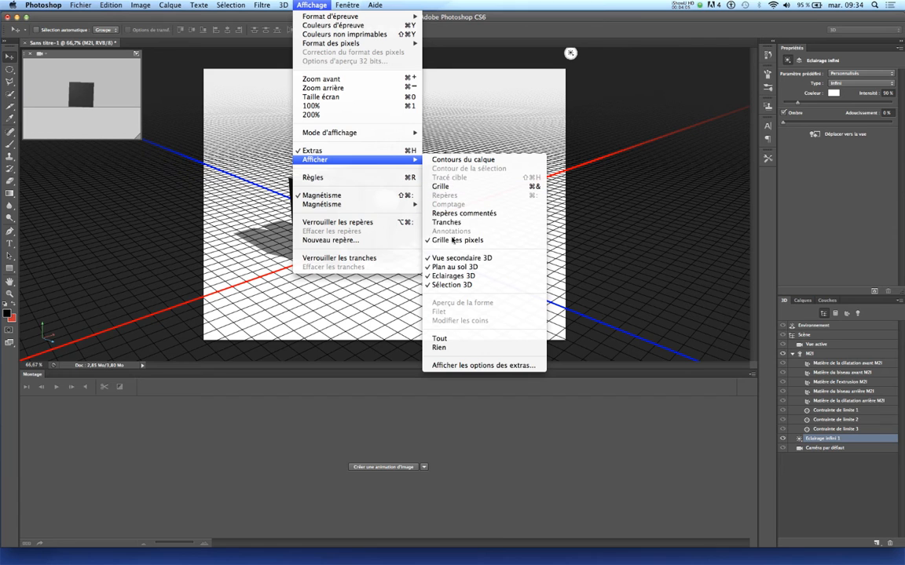
left_click(453, 269)
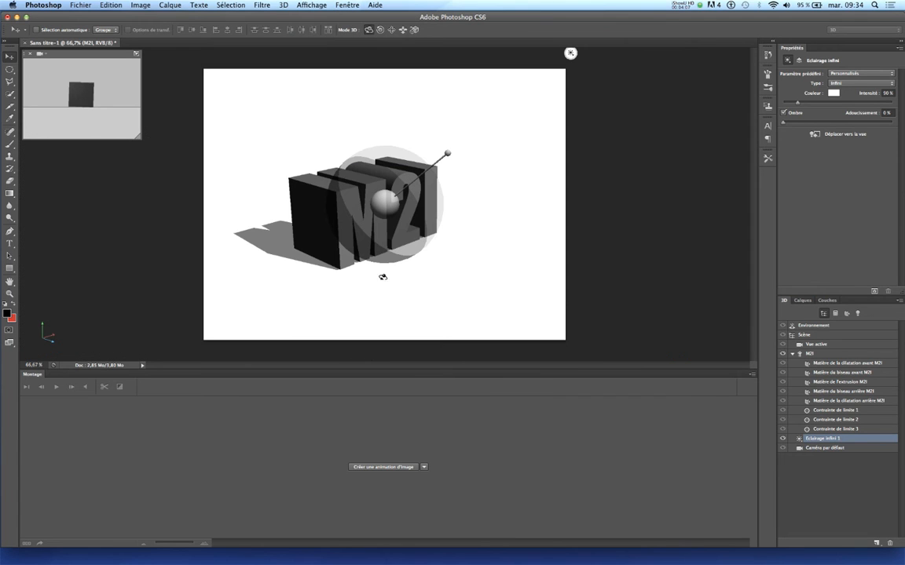
left_click_drag(307, 288, 277, 220)
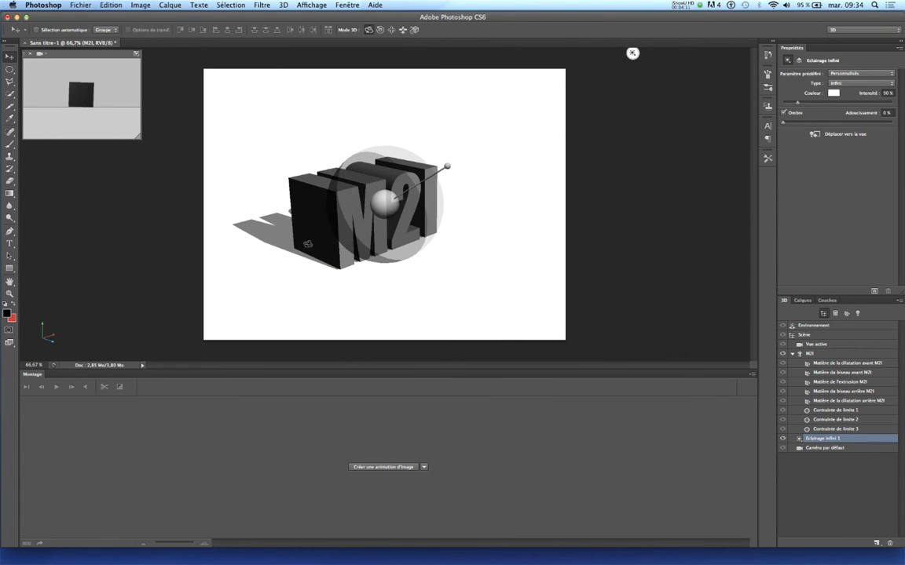
Show the 3D ground plane (Plan au sol 3D) and rotate the infinite light for a shorter shadow beside M2I
left_click(296, 4)
mouse_move(318, 161)
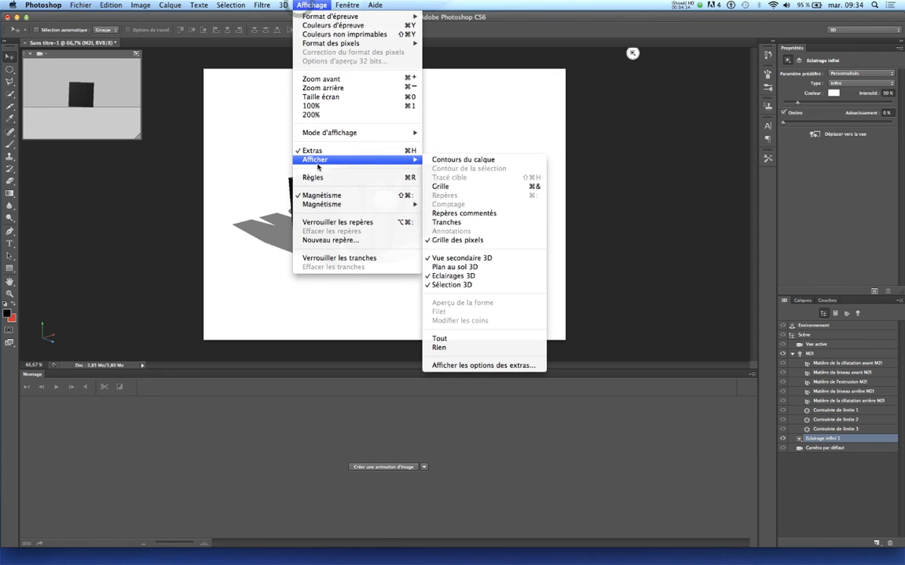
left_click(454, 268)
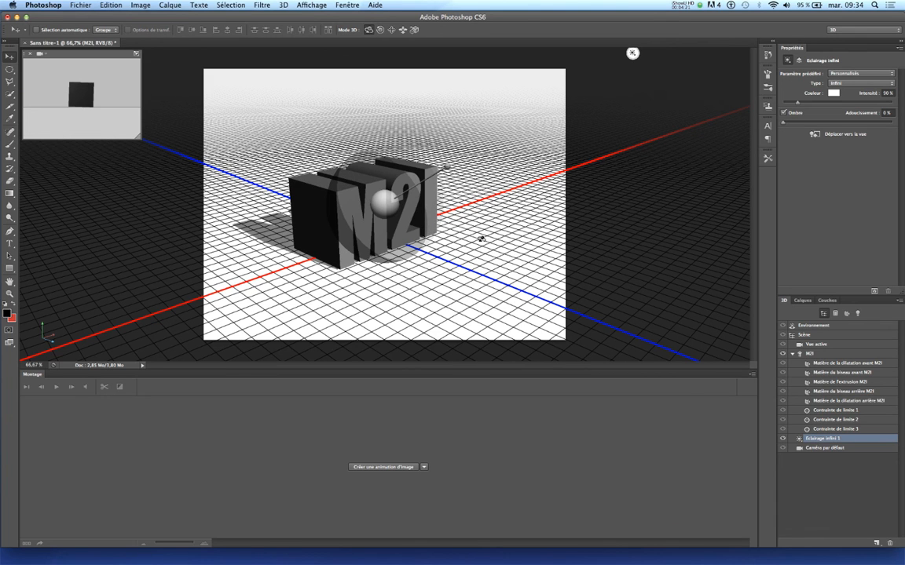
left_click_drag(366, 272, 397, 287)
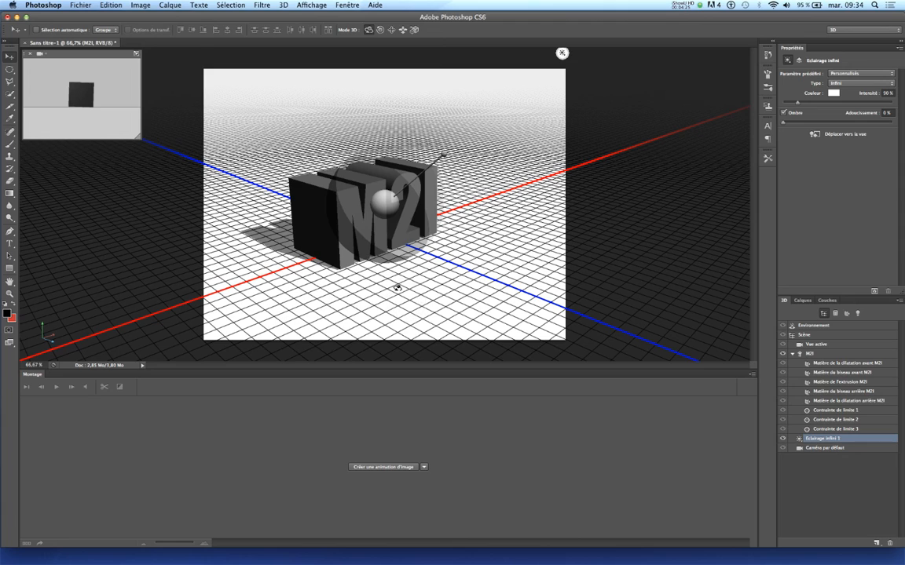